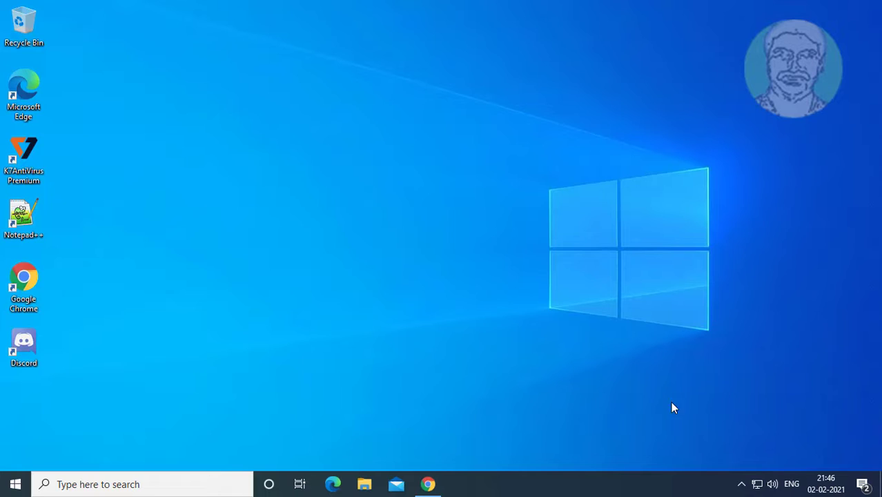
- End the Discord (32 bit) processes in Task Manager, then close Task Manager
{"action": "right_click", "coordinate": [715, 488]}
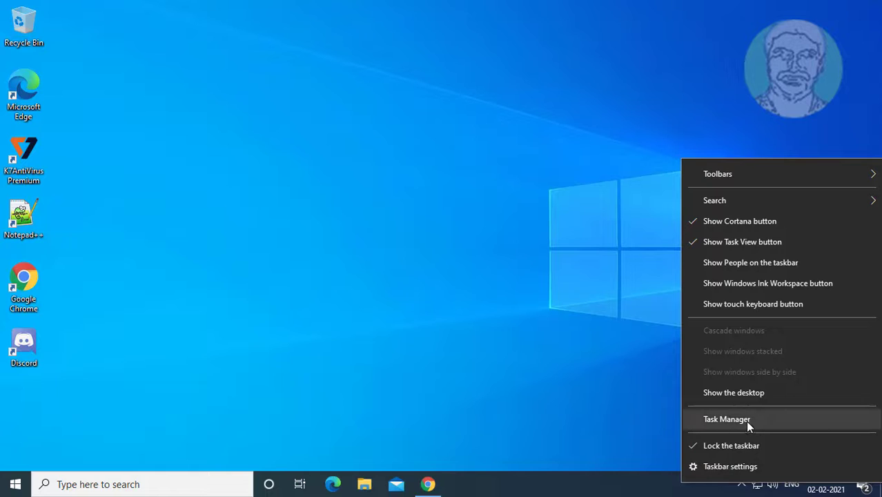
{"action": "left_click", "coordinate": [746, 422]}
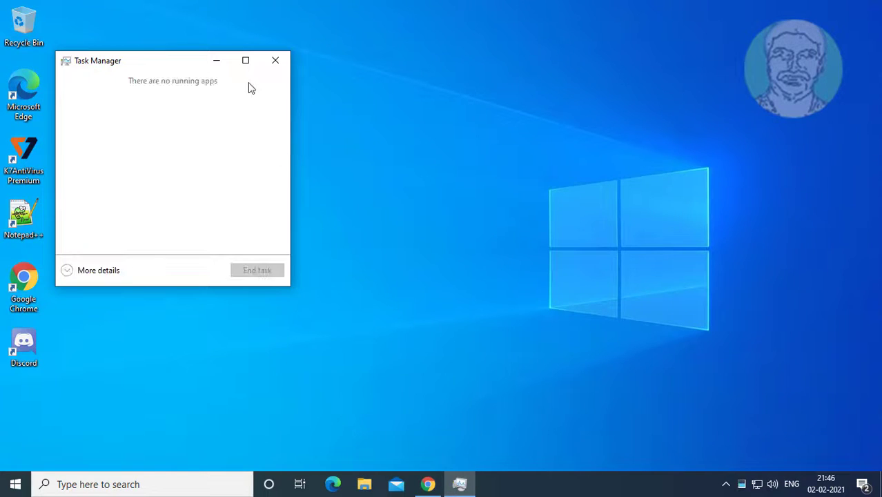
{"action": "left_click", "coordinate": [83, 277]}
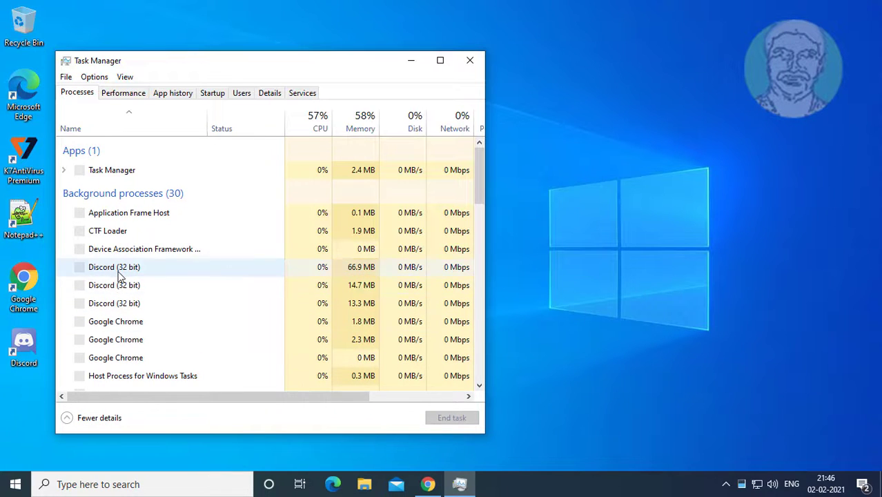
{"action": "left_click", "coordinate": [119, 272]}
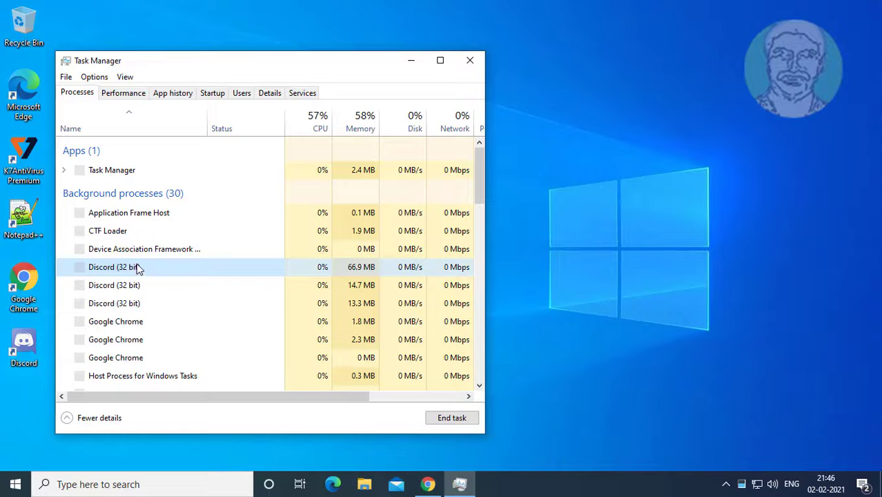
{"action": "left_click", "coordinate": [453, 418]}
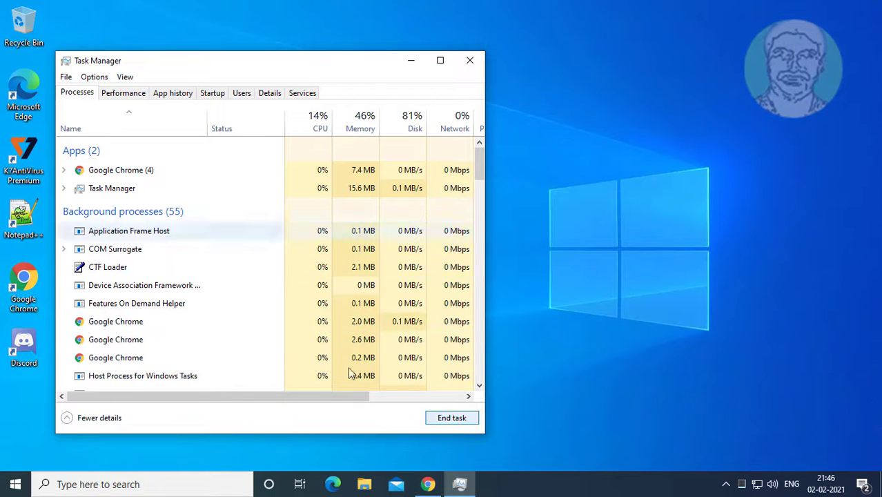
{"action": "left_click", "coordinate": [469, 63]}
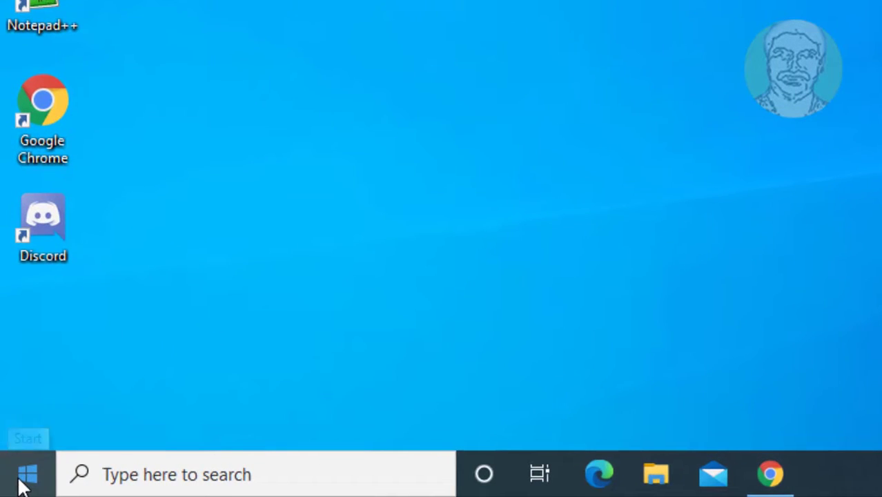
- Open the Run dialog from the Start menu and enter %appdata% as the location
{"action": "right_click", "coordinate": [23, 487]}
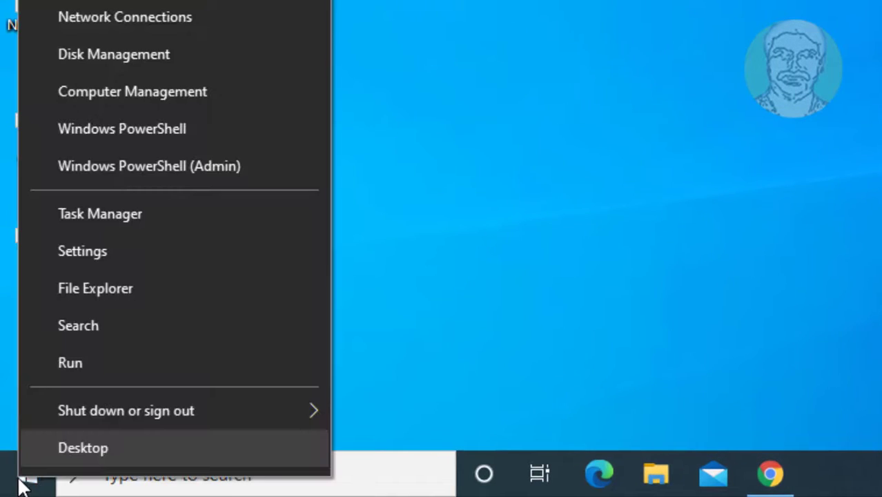
{"action": "left_click", "coordinate": [97, 366]}
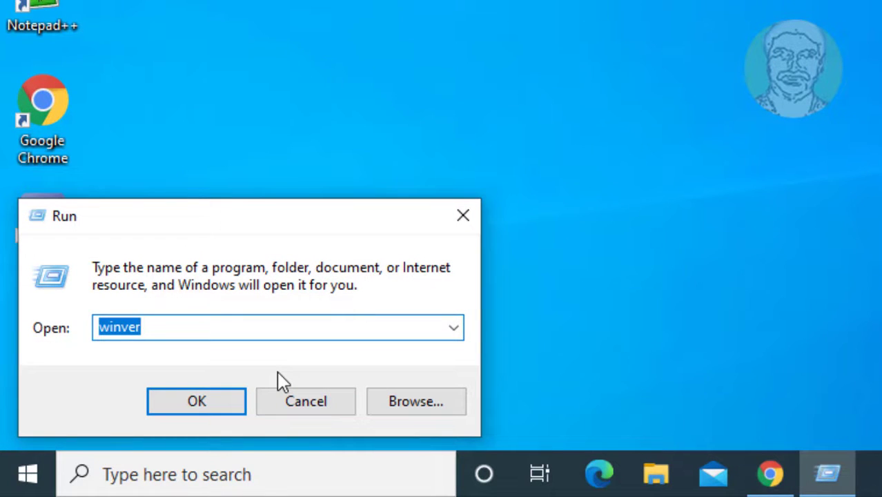
{"action": "type", "text": "%a"}
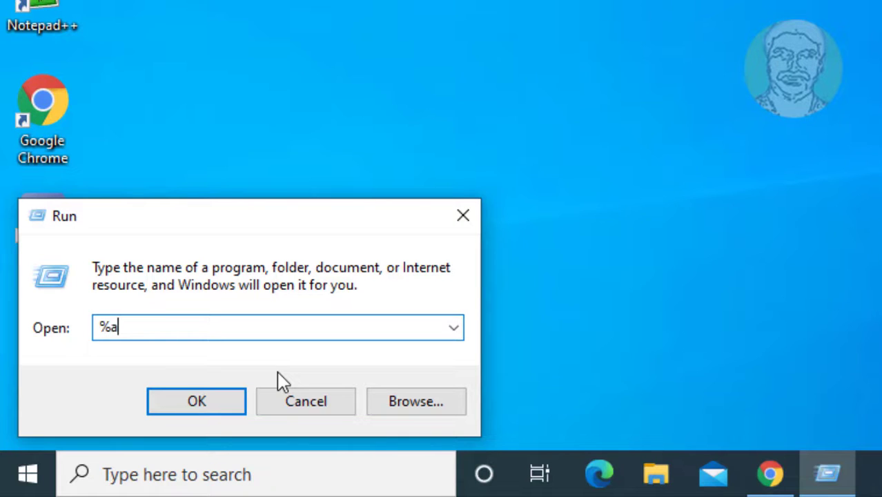
{"action": "type", "text": "ppdata"}
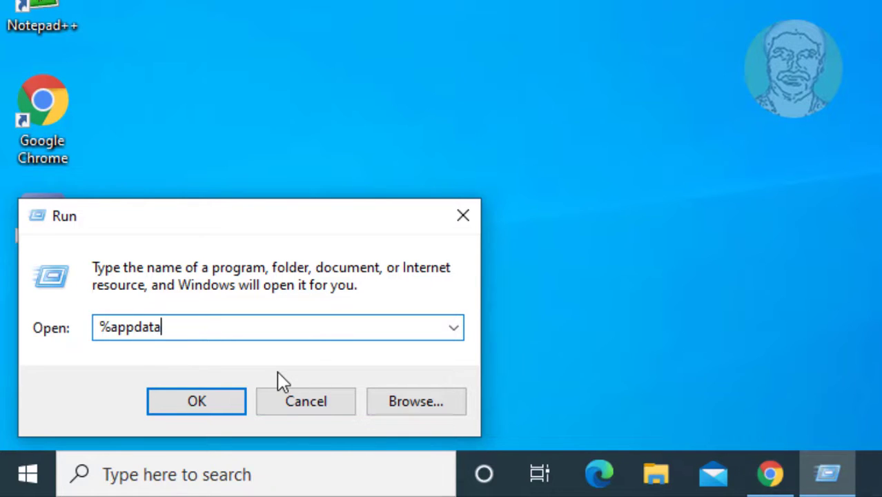
{"action": "type", "text": "%"}
- Open Roaming AppData, delete the discord folder, and close the Explorer window
{"action": "left_click", "coordinate": [199, 405]}
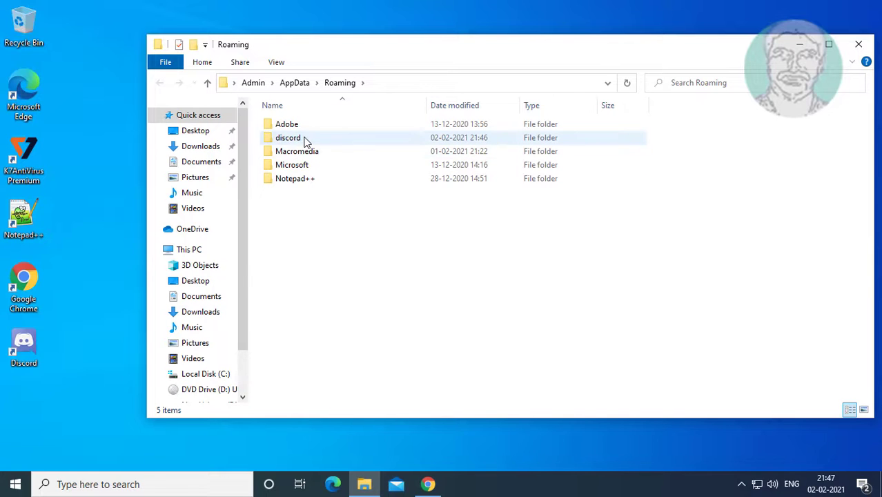
{"action": "left_click", "coordinate": [276, 140]}
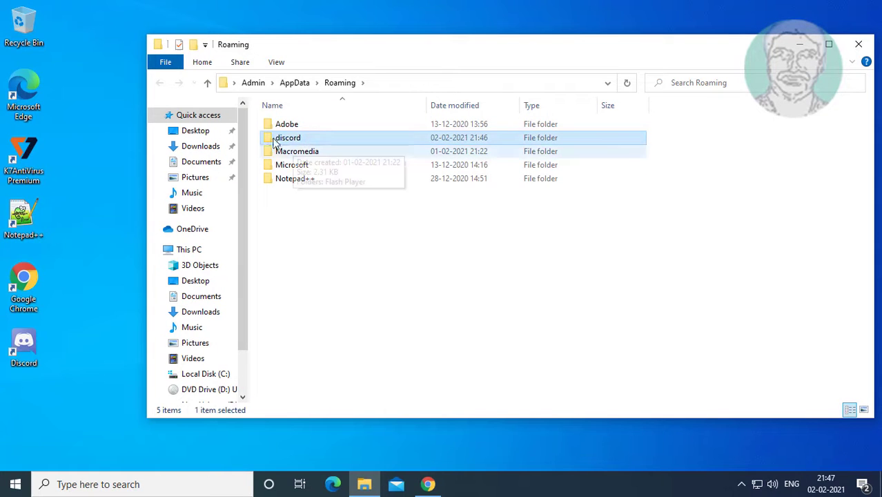
{"action": "right_click", "coordinate": [316, 139]}
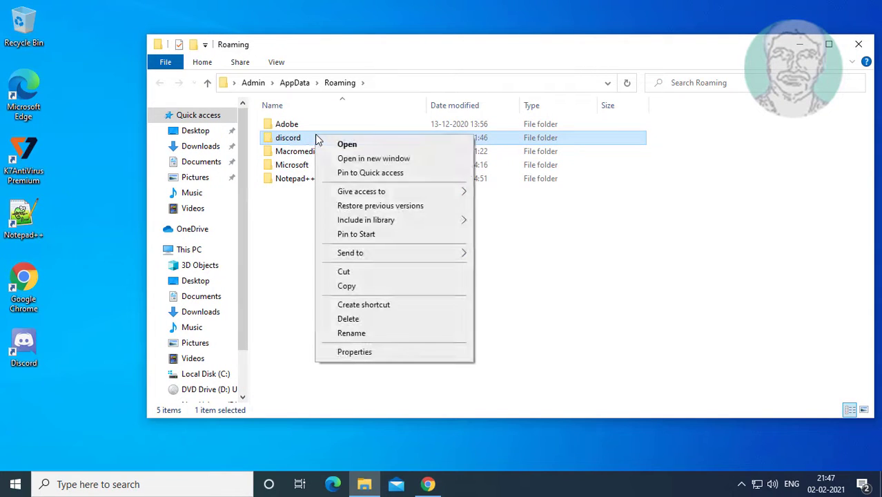
{"action": "left_click", "coordinate": [356, 321]}
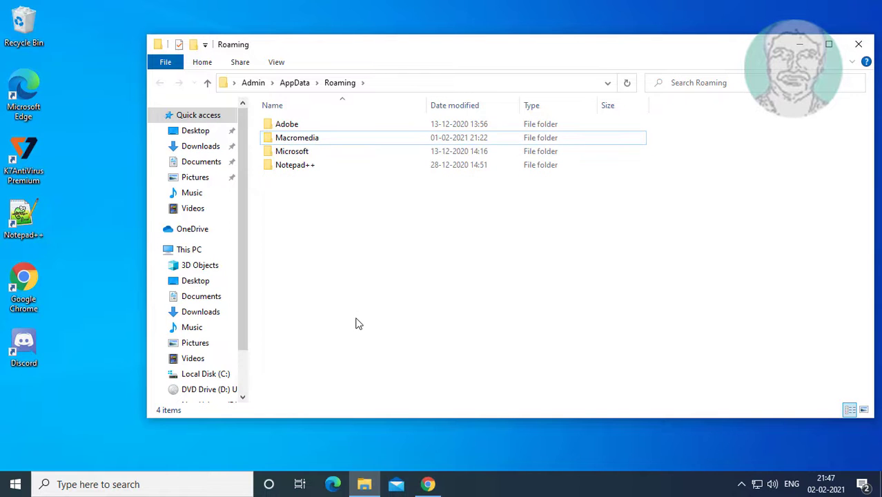
{"action": "left_click", "coordinate": [857, 44]}
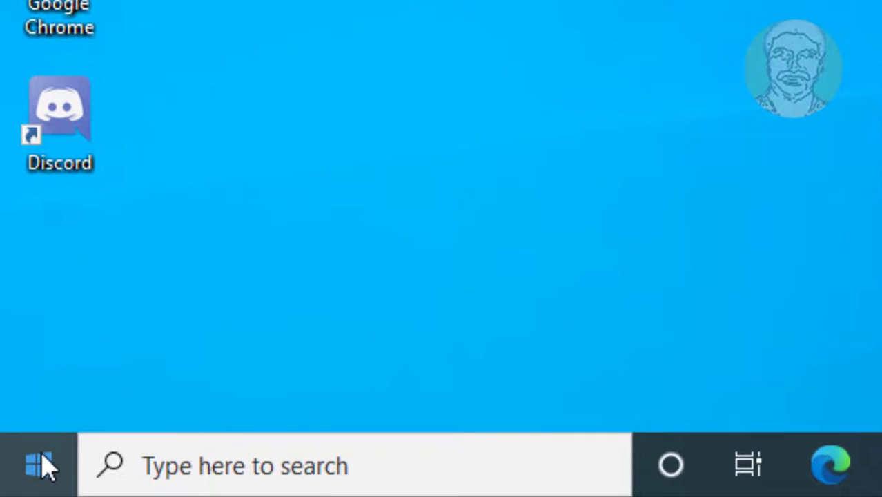
- Reopen the Run dialog and enter %localappdata% as the location
{"action": "right_click", "coordinate": [46, 466]}
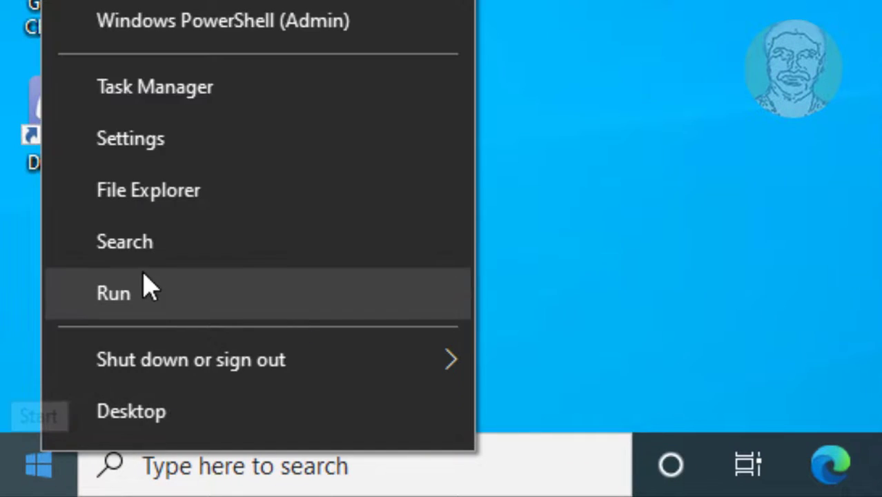
{"action": "left_click", "coordinate": [149, 296]}
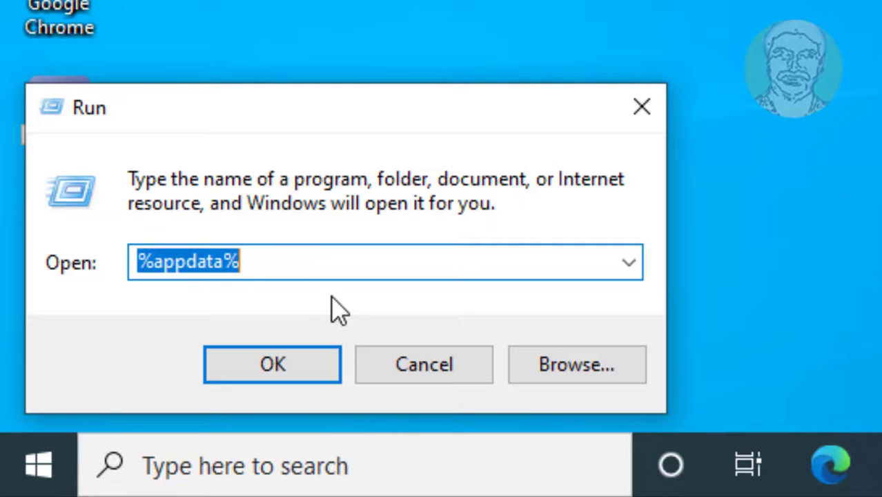
{"action": "type", "text": "%lo"}
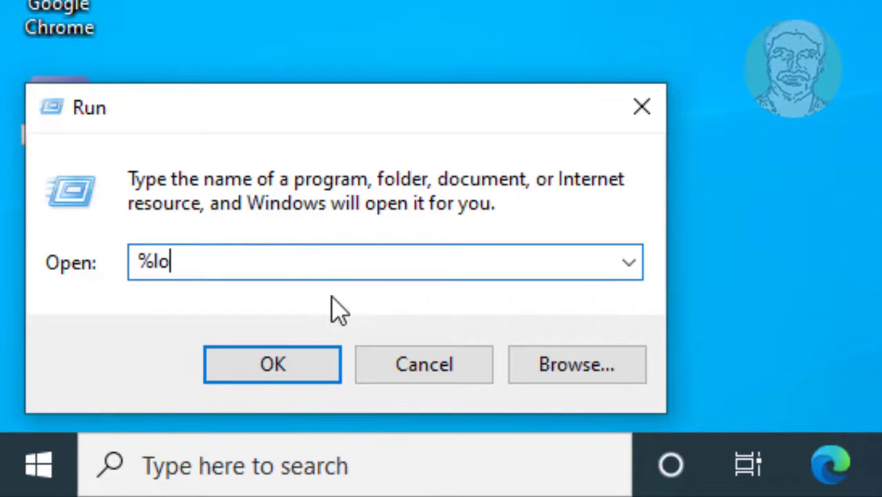
{"action": "type", "text": "calappdata%"}
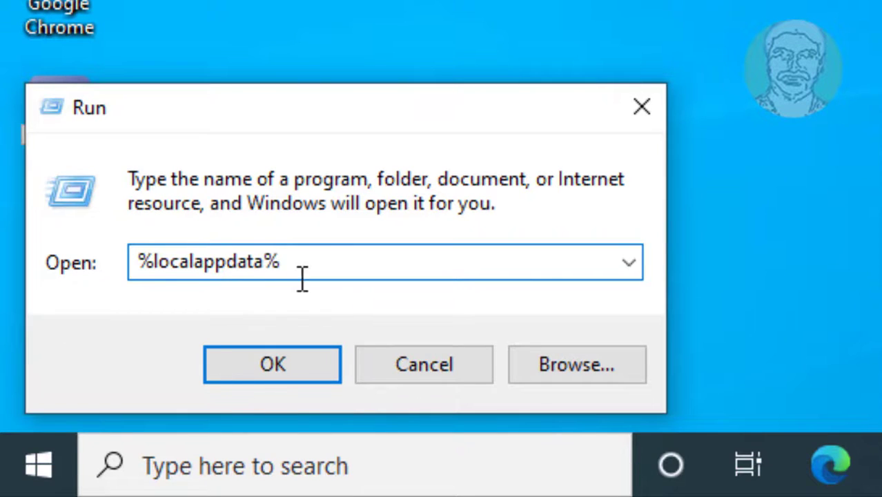
- Open Local AppData, delete its Discord folder, and close the Explorer window
{"action": "left_click", "coordinate": [298, 365]}
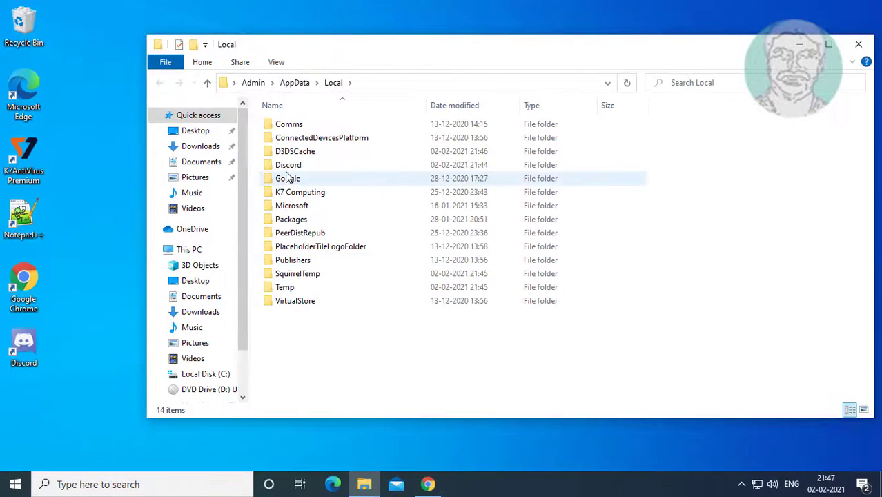
{"action": "left_click", "coordinate": [289, 166]}
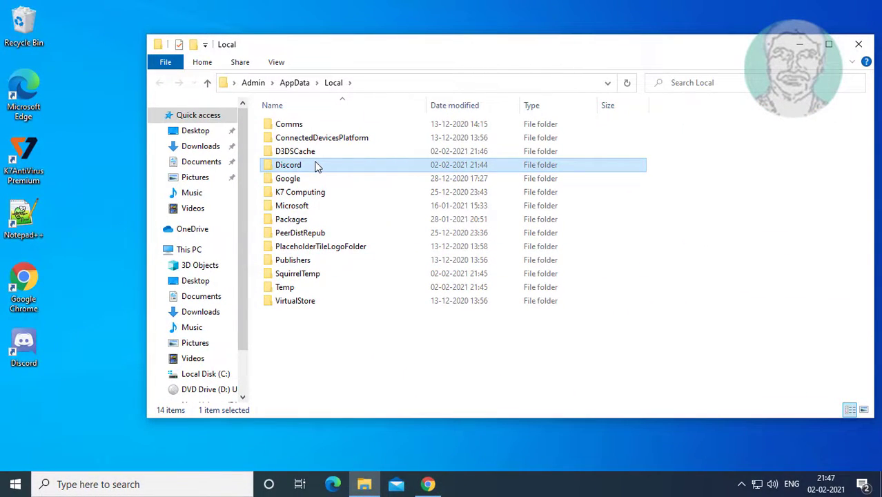
{"action": "right_click", "coordinate": [317, 165]}
{"action": "left_click", "coordinate": [351, 348]}
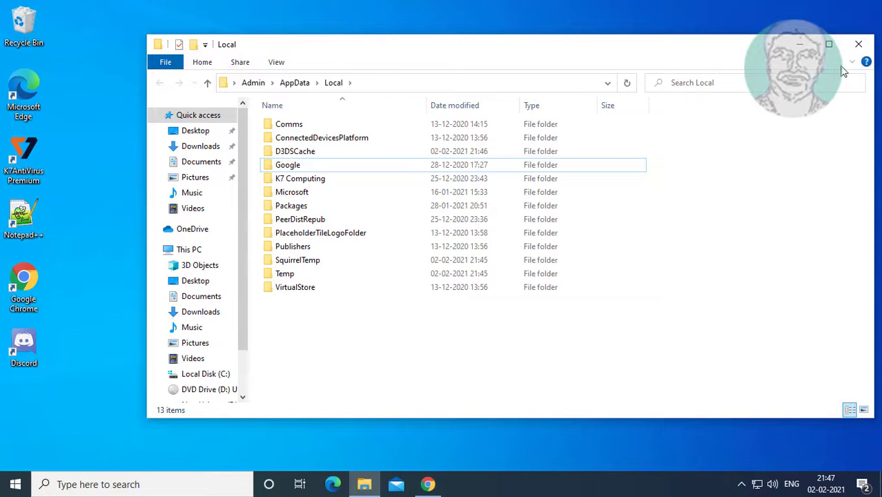
{"action": "left_click", "coordinate": [853, 48]}
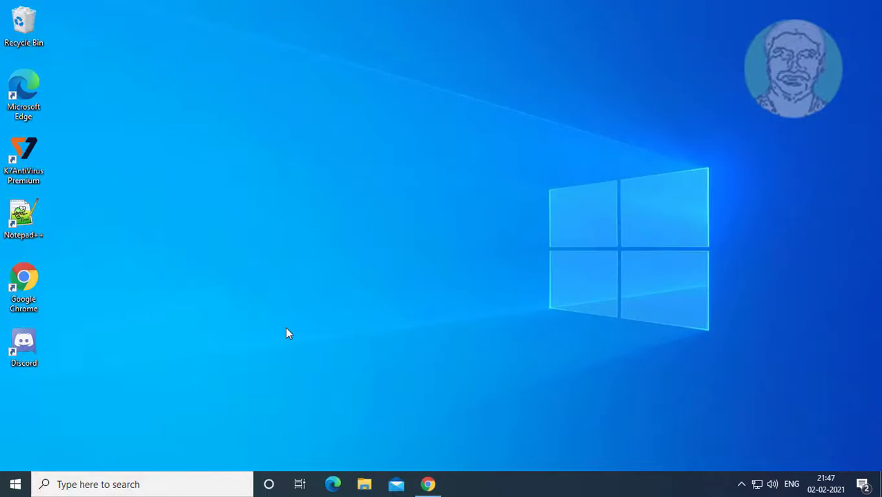
- Search Windows for 'control panel' and open the Control Panel best match
{"action": "left_click", "coordinate": [109, 482]}
{"action": "type", "text": "con"}
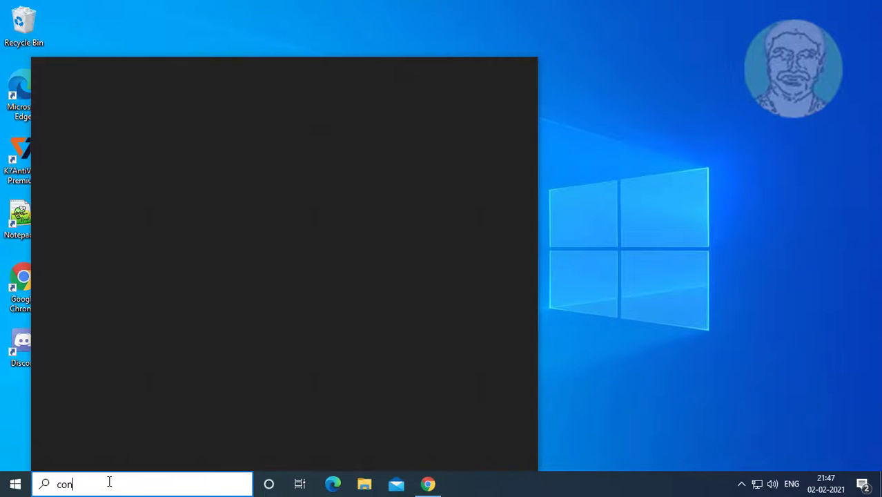
{"action": "type", "text": "trol panel"}
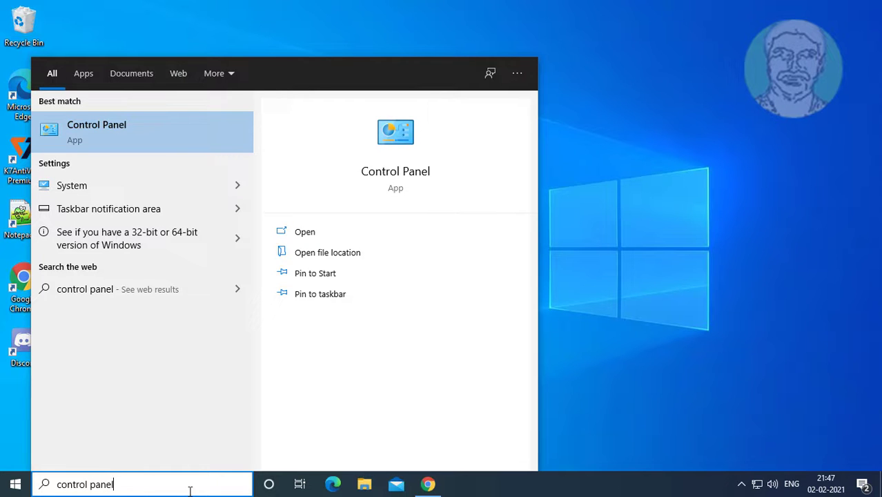
{"action": "left_click", "coordinate": [145, 140]}
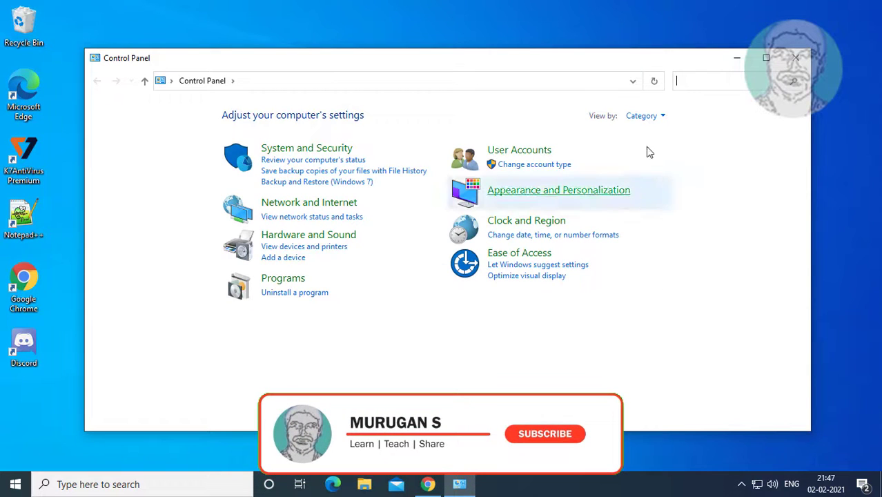
- Set Control Panel's View by option to Small icons
{"action": "left_click", "coordinate": [661, 117]}
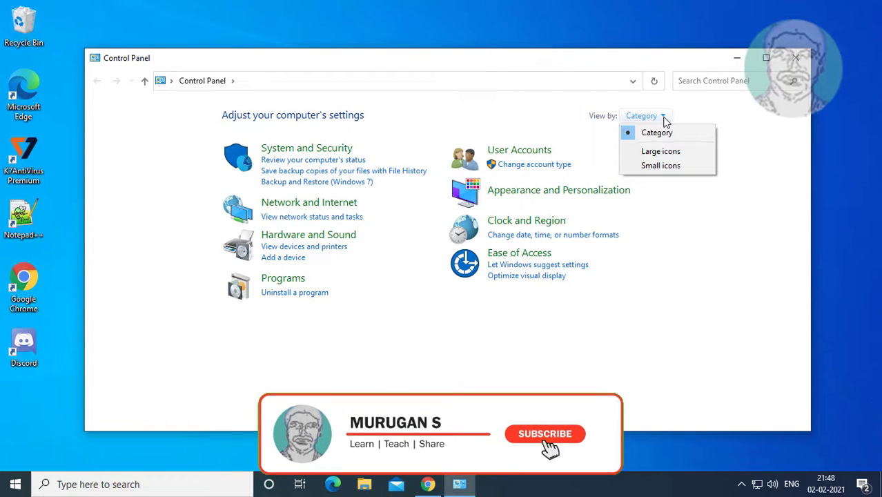
{"action": "left_click", "coordinate": [659, 166]}
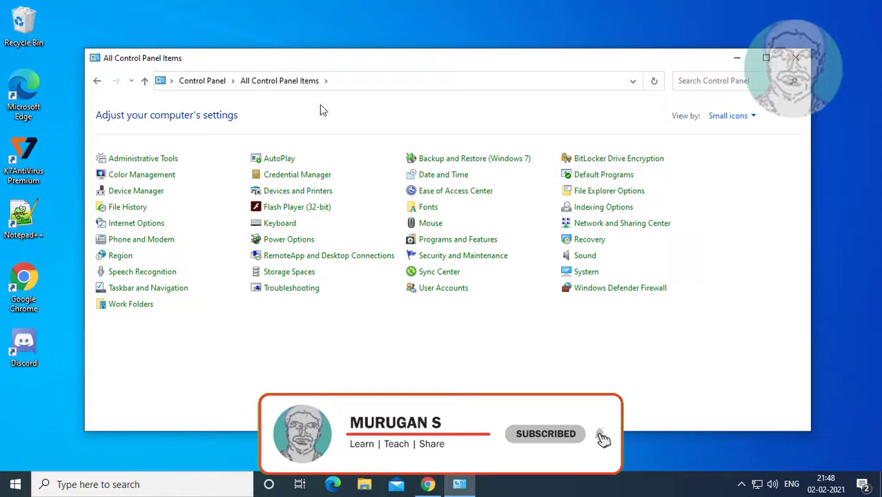
- Uninstall the Discord entry in Programs and Features, confirming its removal from the list
{"action": "left_click", "coordinate": [468, 240]}
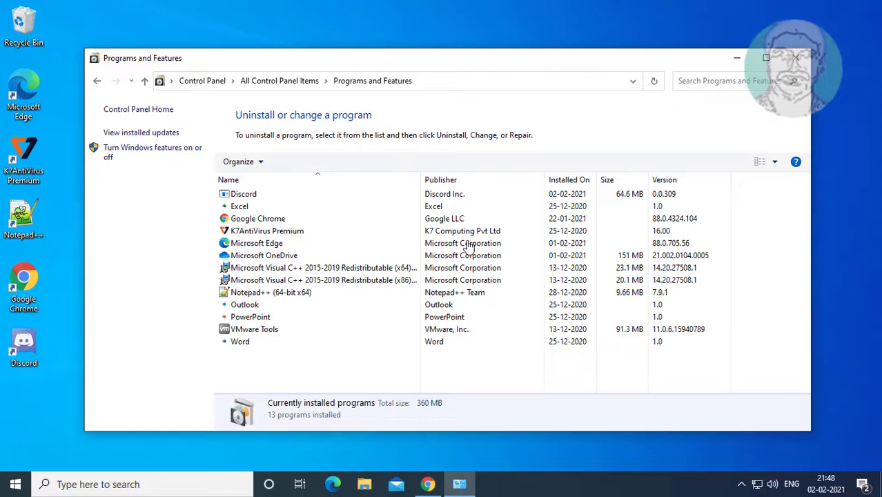
{"action": "left_click", "coordinate": [247, 194]}
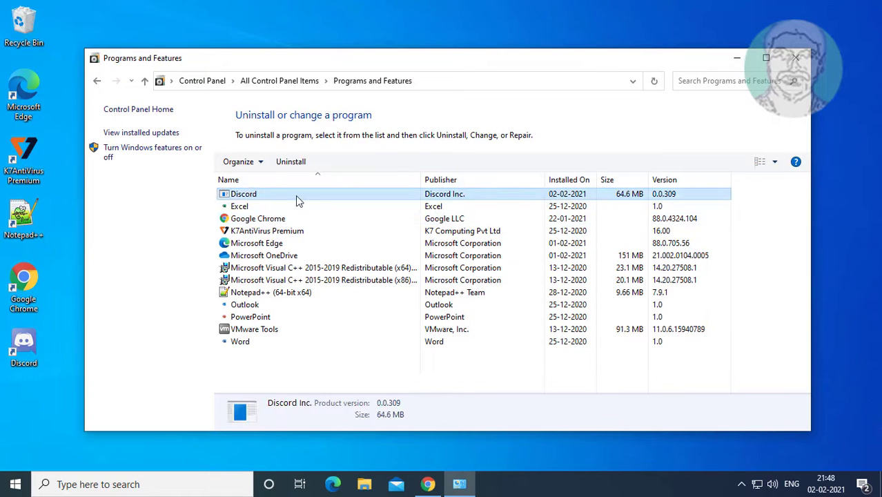
{"action": "left_click", "coordinate": [301, 165]}
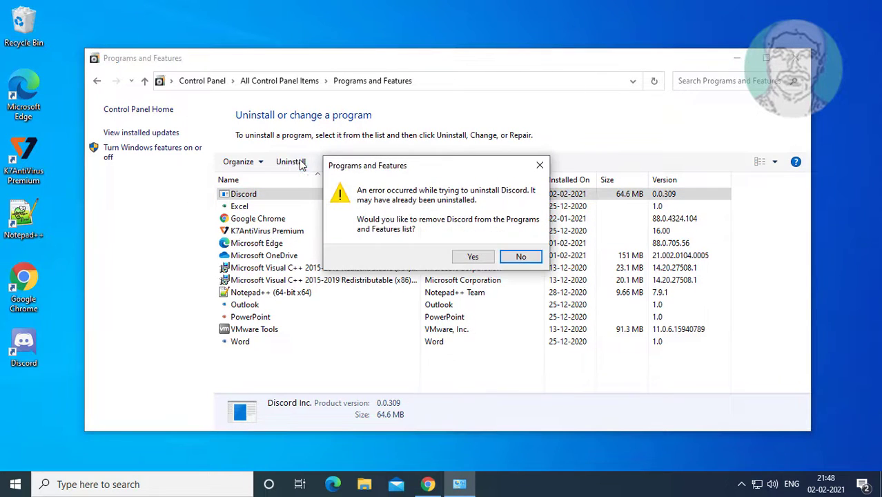
{"action": "left_click", "coordinate": [473, 257]}
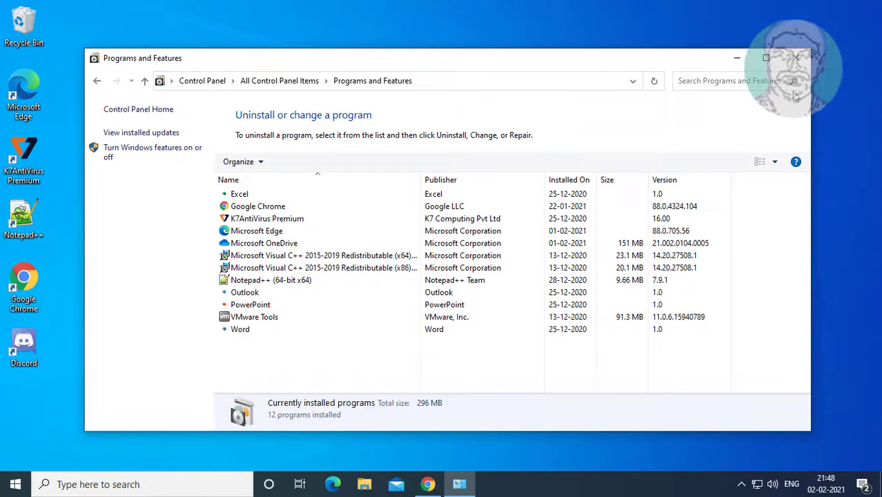
- Close Programs and Features, search 'discord download' in Chrome, and download the Windows installer from discord.com
{"action": "left_click", "coordinate": [797, 63]}
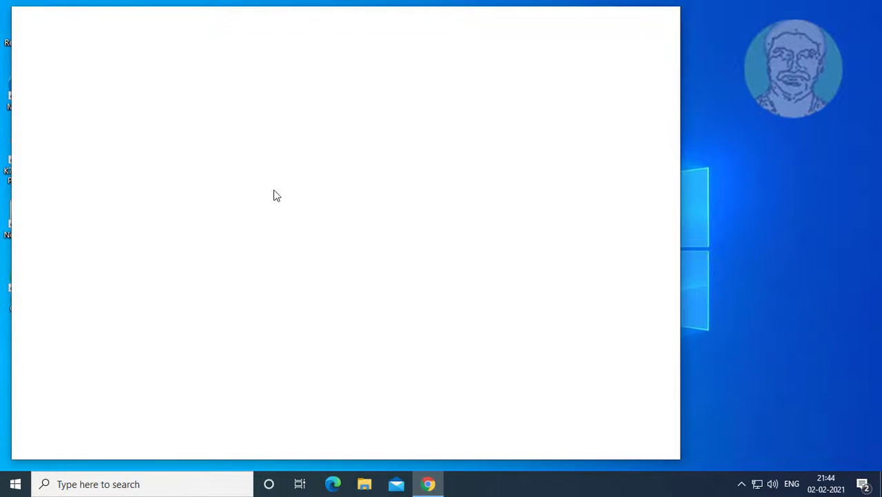
{"action": "left_click", "coordinate": [636, 17]}
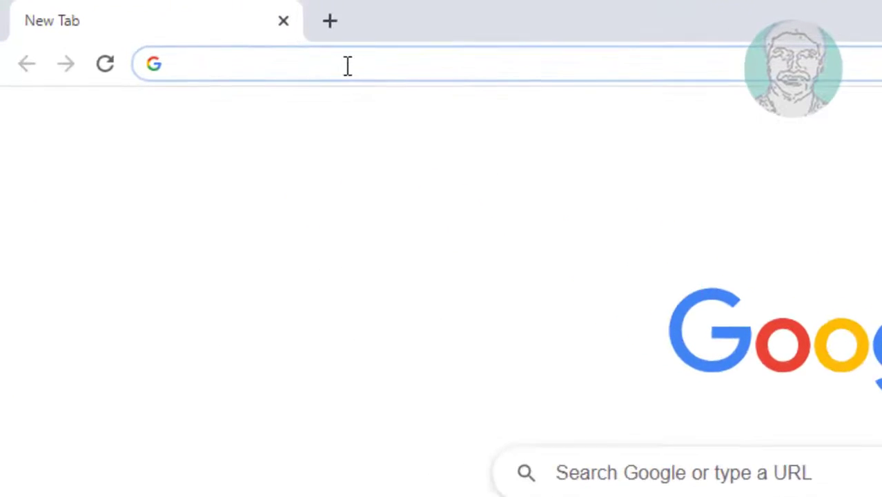
{"action": "left_click", "coordinate": [352, 66]}
{"action": "type", "text": "discord download"}
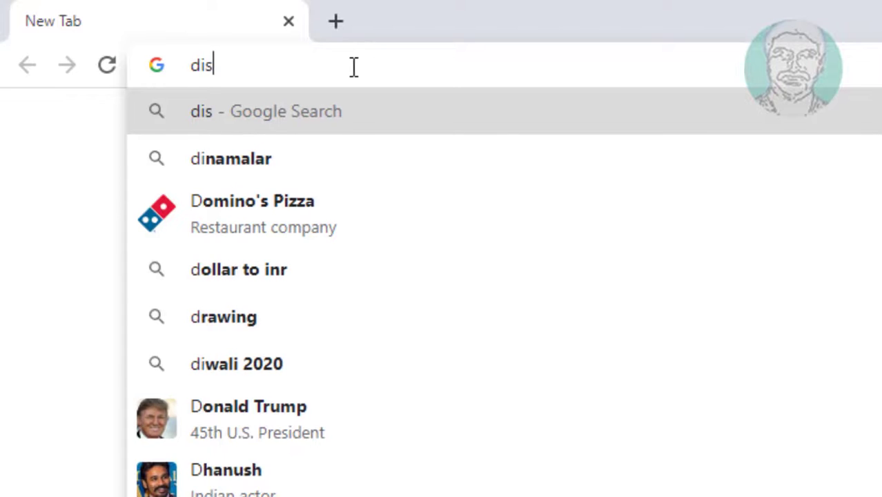
{"action": "key", "text": "Return"}
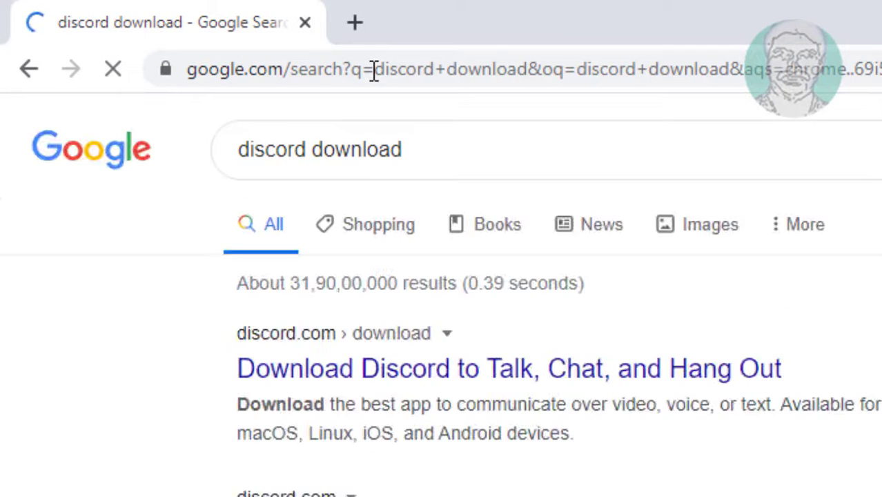
{"action": "left_click", "coordinate": [446, 368]}
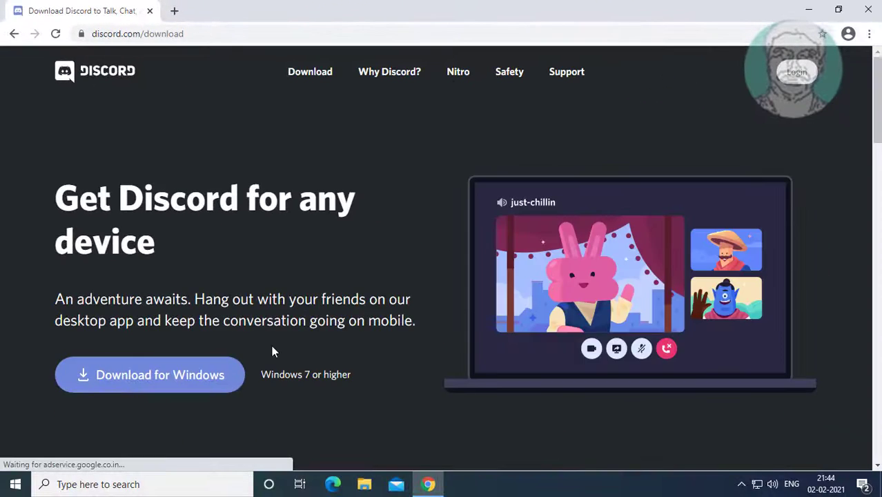
{"action": "left_click", "coordinate": [183, 384]}
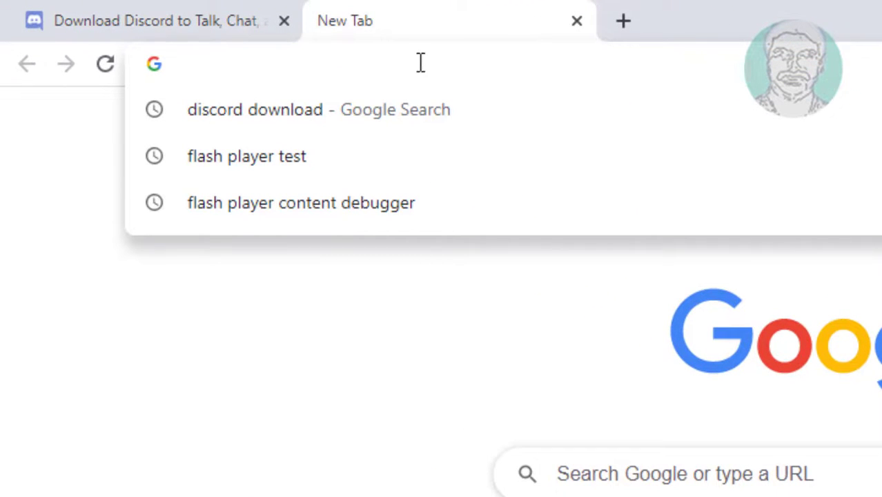
- Search '7zip download' and open the Download 7-Zip page on 7-zip.org
{"action": "type", "text": "7zip"}
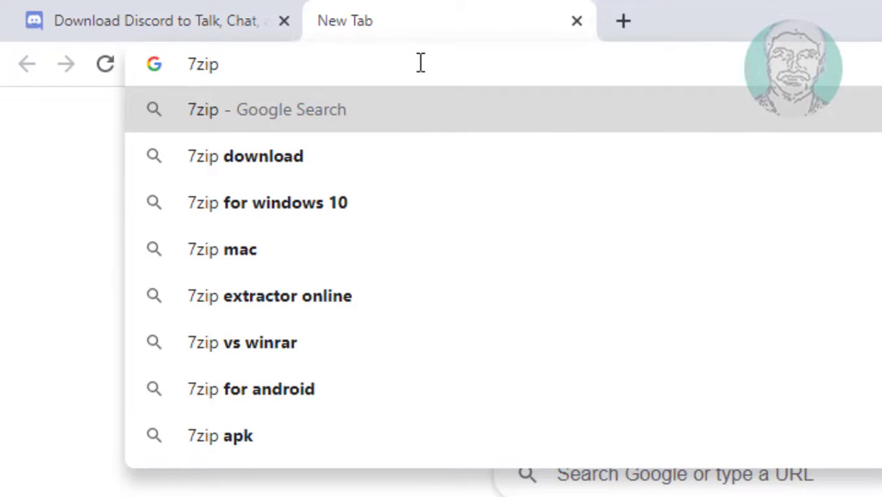
{"action": "type", "text": " download"}
{"action": "key", "text": "Return"}
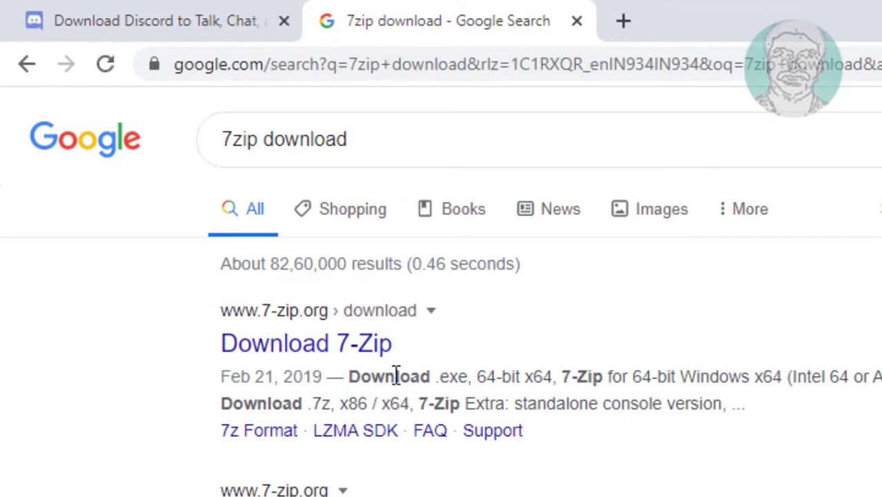
{"action": "left_click", "coordinate": [339, 347]}
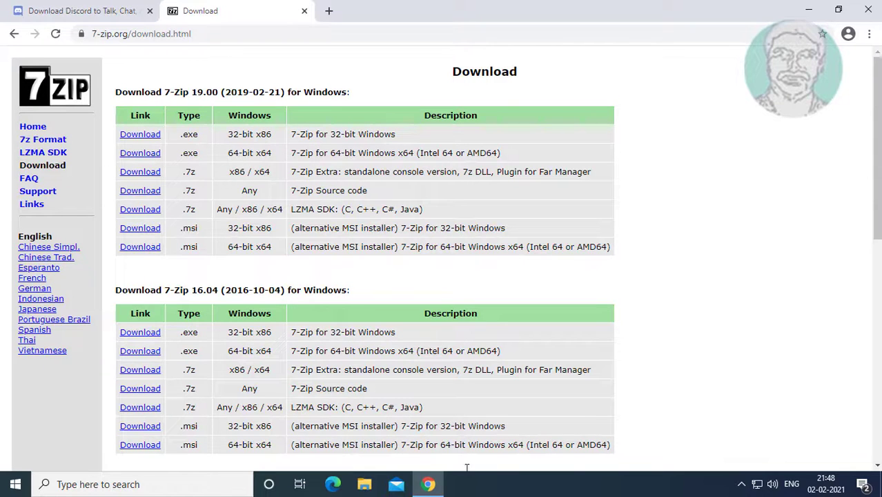
{"action": "left_click", "coordinate": [365, 485]}
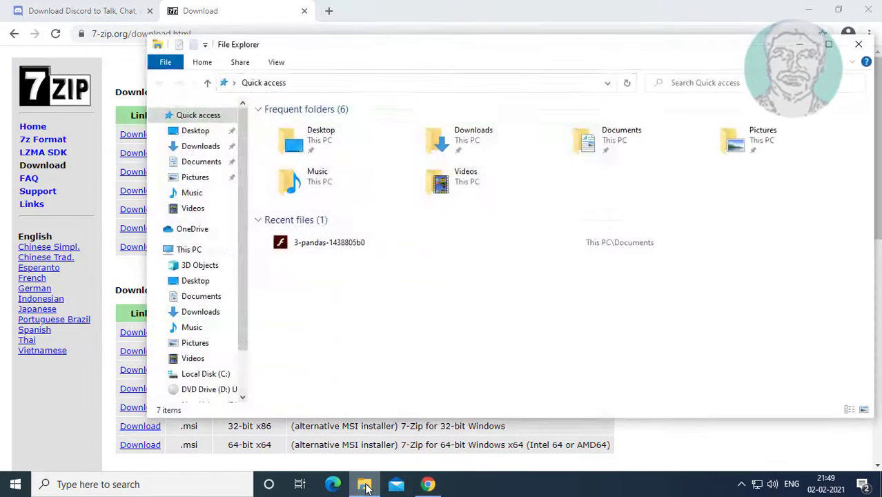
{"action": "right_click", "coordinate": [199, 251]}
{"action": "left_click", "coordinate": [270, 423]}
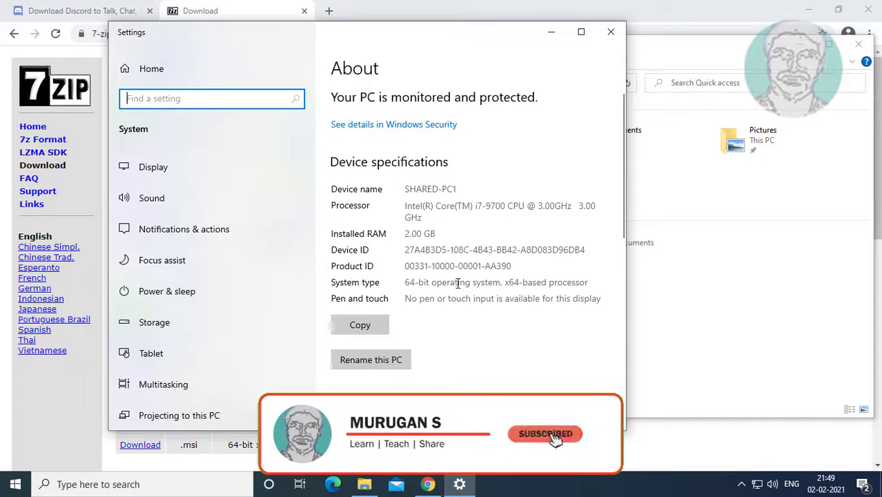
{"action": "left_click_drag", "start_coordinate": [406, 283], "coordinate": [590, 284]}
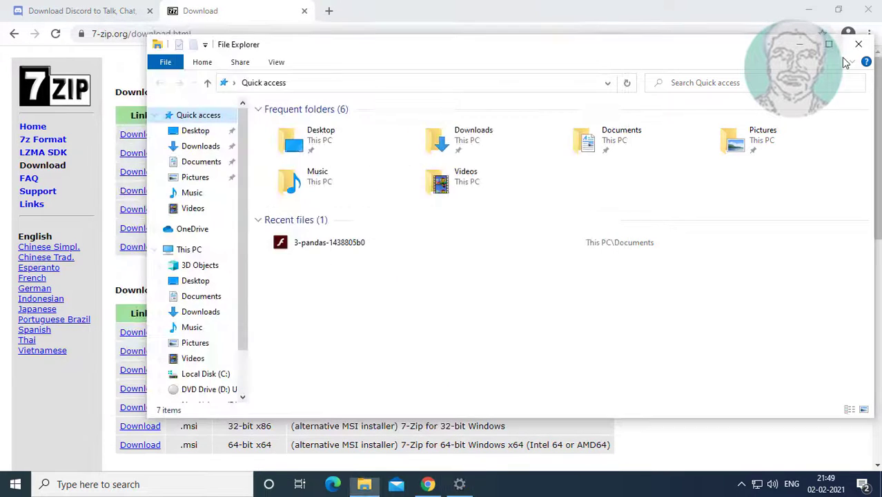
- Install 7-Zip 19.00 (x64) into C:\Program Files\7-Zip\, then minimise Chrome to show the desktop
{"action": "left_click", "coordinate": [858, 44]}
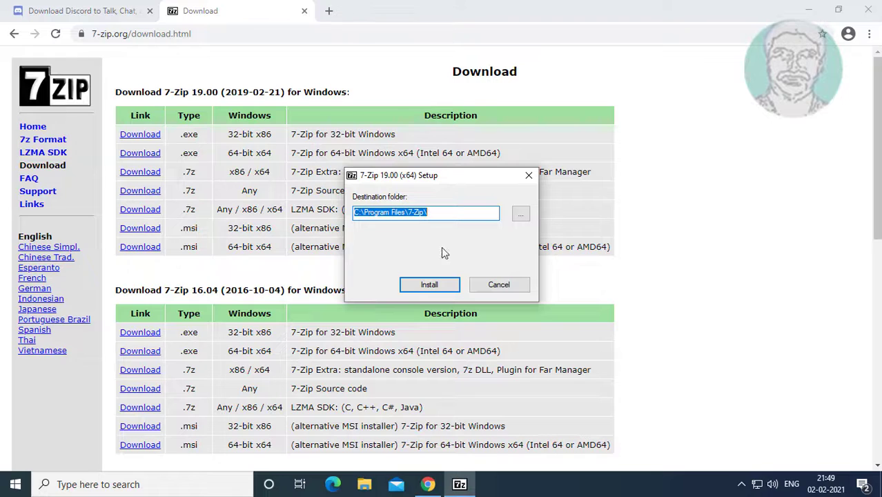
{"action": "left_click", "coordinate": [435, 290]}
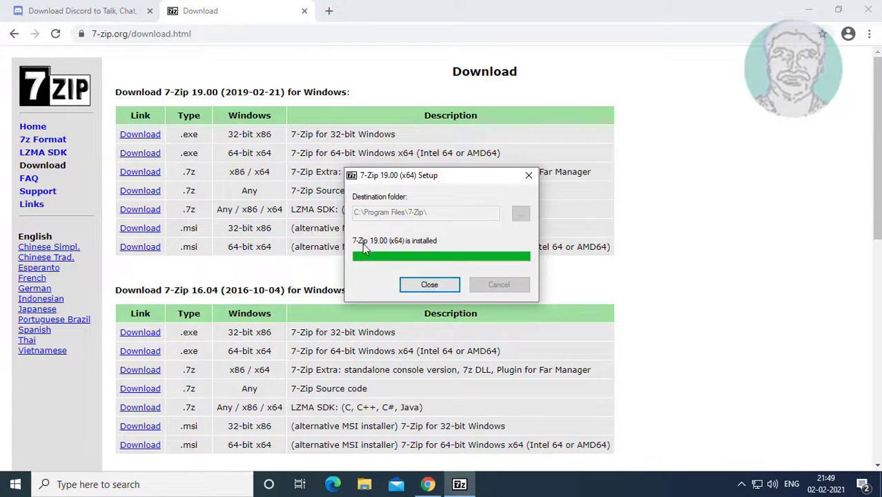
{"action": "left_click", "coordinate": [443, 287]}
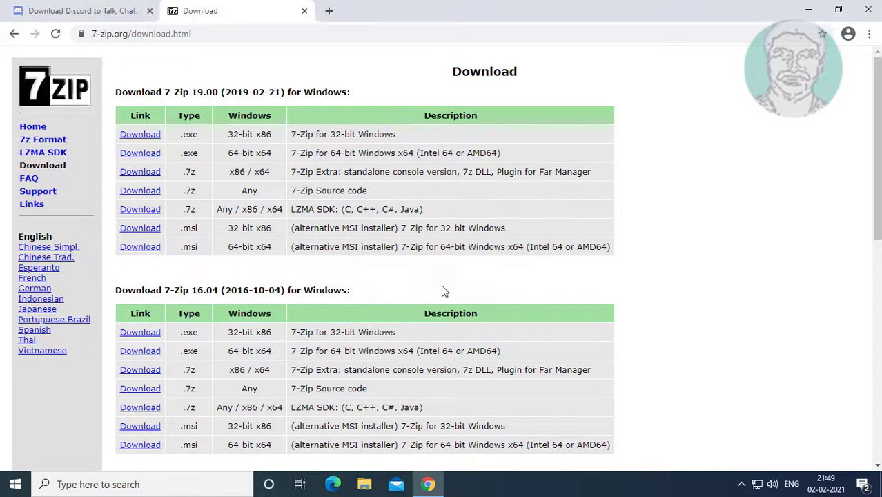
{"action": "left_click", "coordinate": [808, 10]}
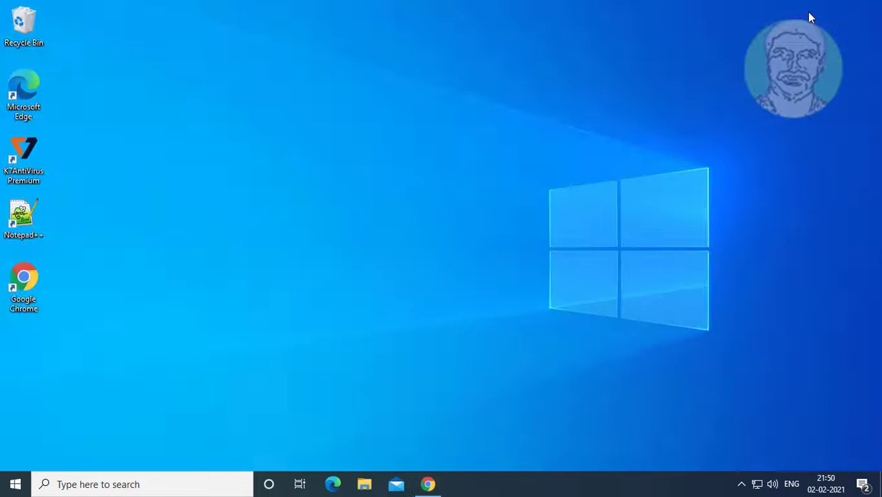
- Extract the DiscordSetup installer in Downloads to a DiscordSetup\ folder with 7-Zip
{"action": "left_click", "coordinate": [364, 486]}
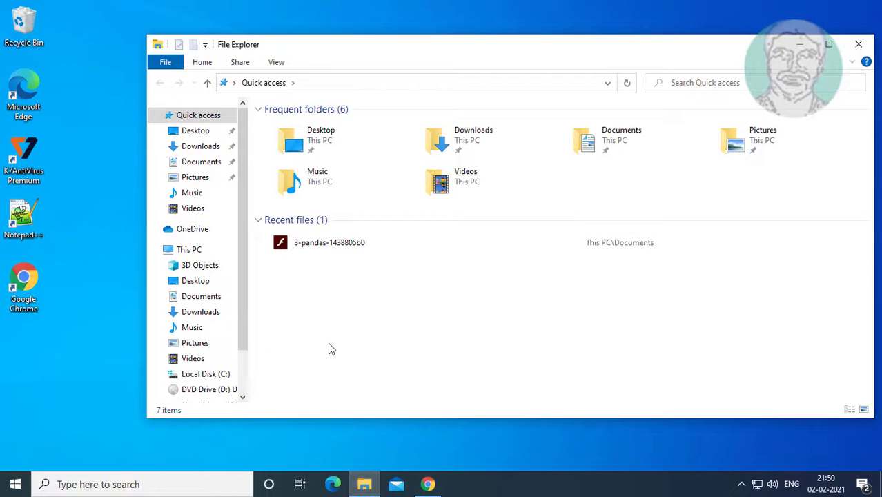
{"action": "left_click", "coordinate": [200, 147]}
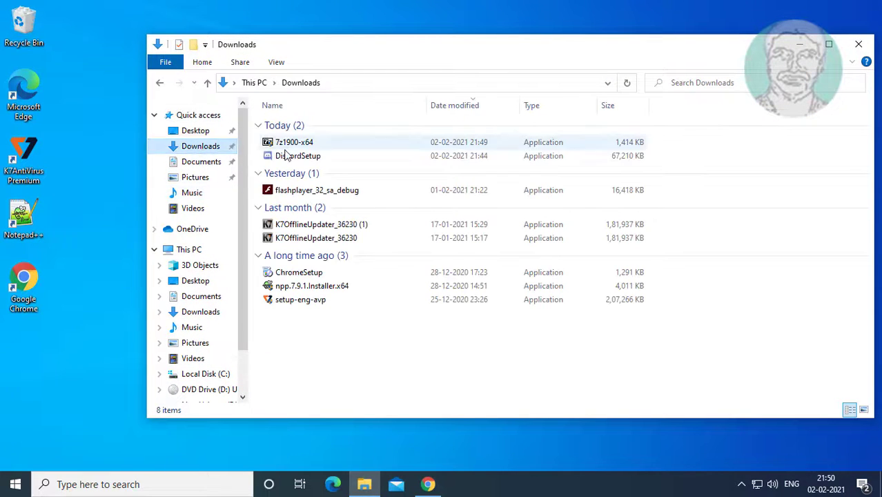
{"action": "left_click", "coordinate": [307, 157]}
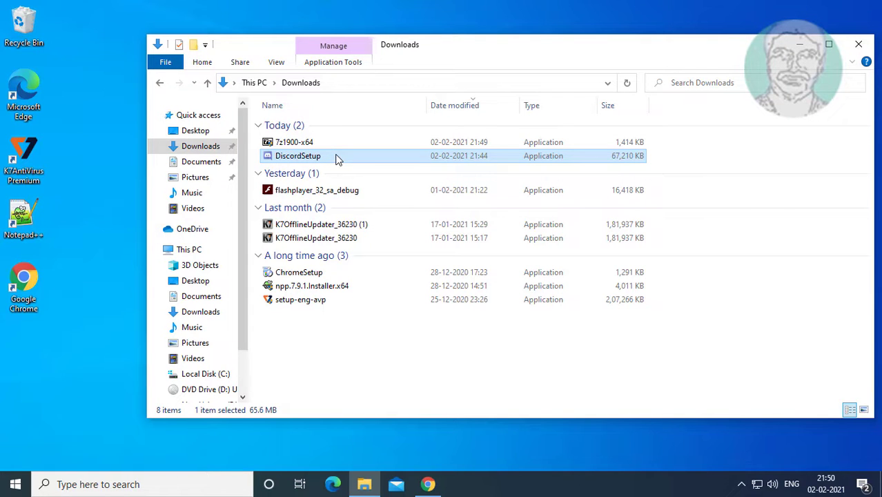
{"action": "right_click", "coordinate": [338, 158]}
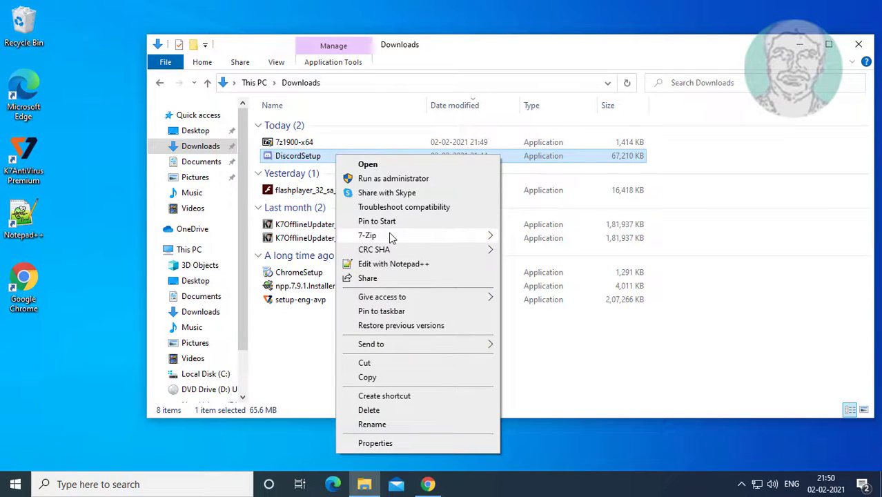
{"action": "mouse_move", "coordinate": [386, 235]}
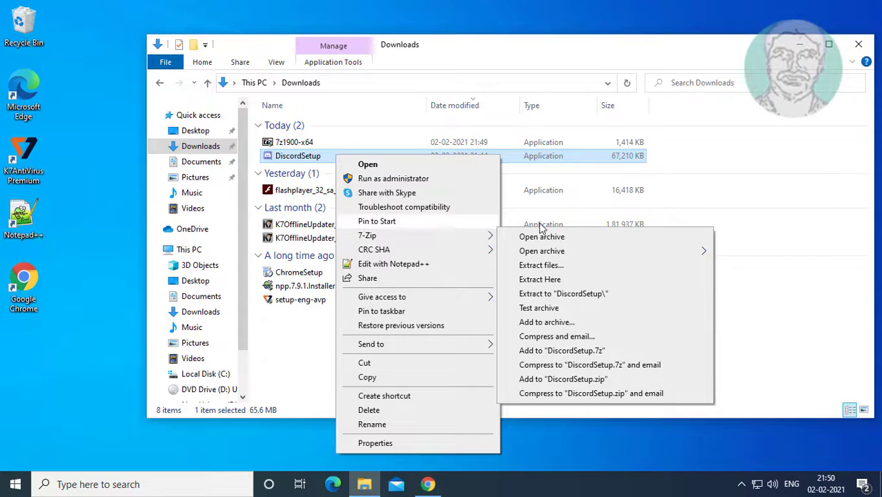
{"action": "left_click", "coordinate": [585, 296]}
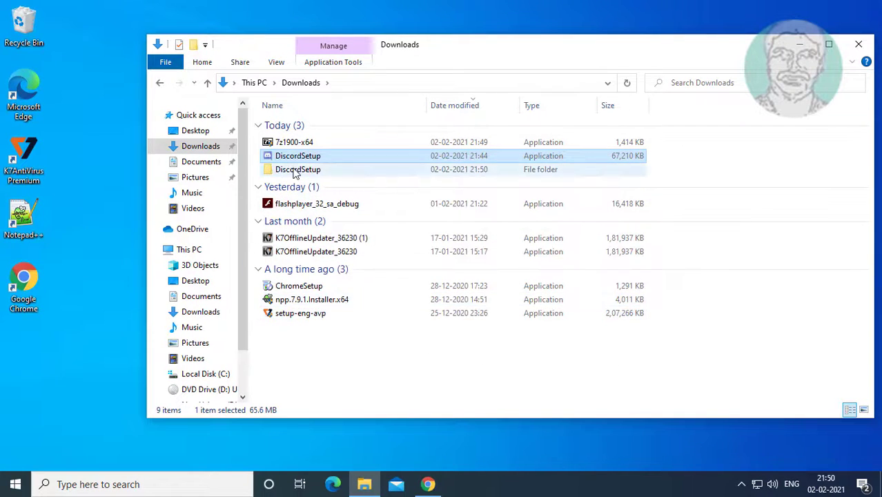
- Open the extracted DiscordSetup folder and select Discord-0.0.309-full.nupkg
{"action": "left_click", "coordinate": [316, 172]}
{"action": "double_click", "coordinate": [316, 172]}
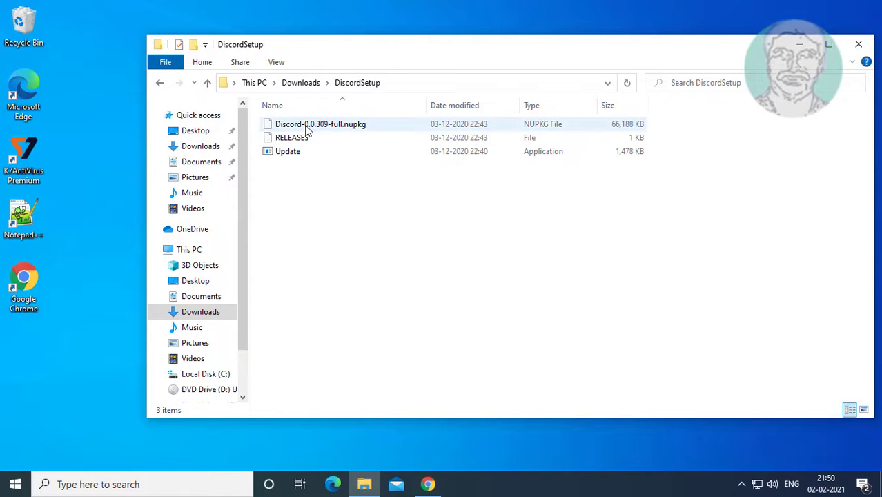
{"action": "left_click", "coordinate": [342, 125]}
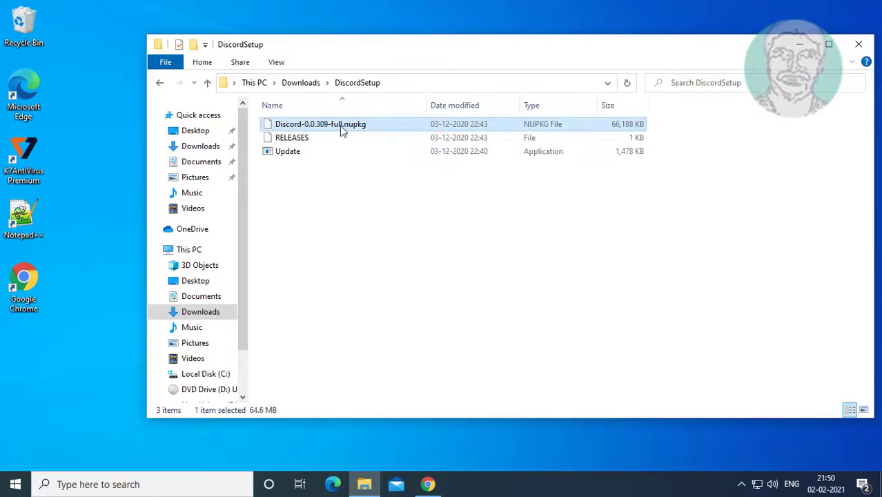
- Extract Discord-0.0.309-full.nupkg to its own folder and browse into lib\net45
{"action": "right_click", "coordinate": [377, 124]}
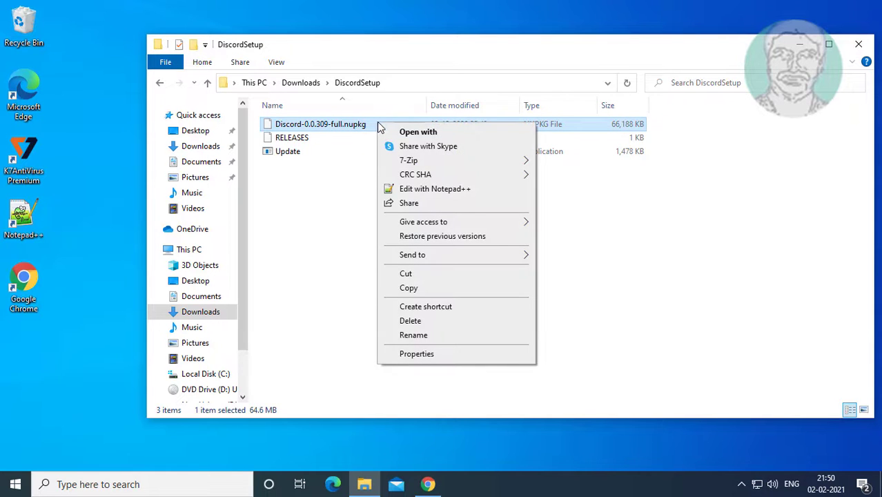
{"action": "mouse_move", "coordinate": [455, 160]}
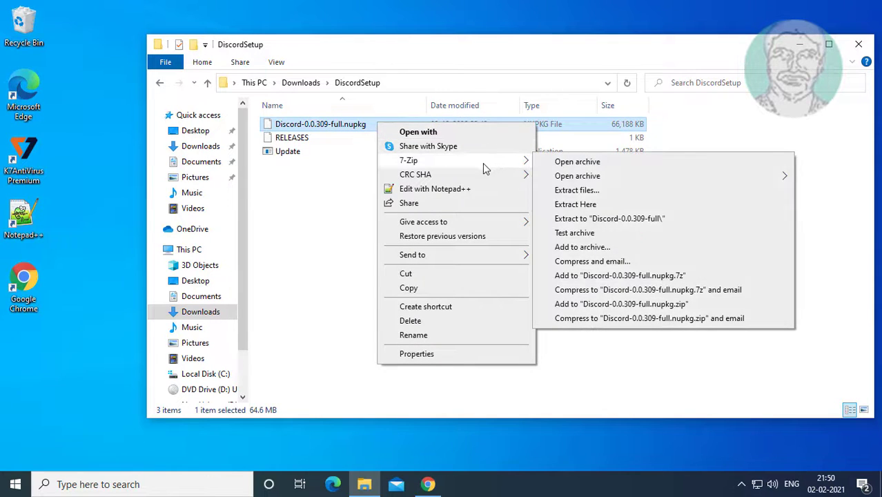
{"action": "left_click", "coordinate": [654, 222]}
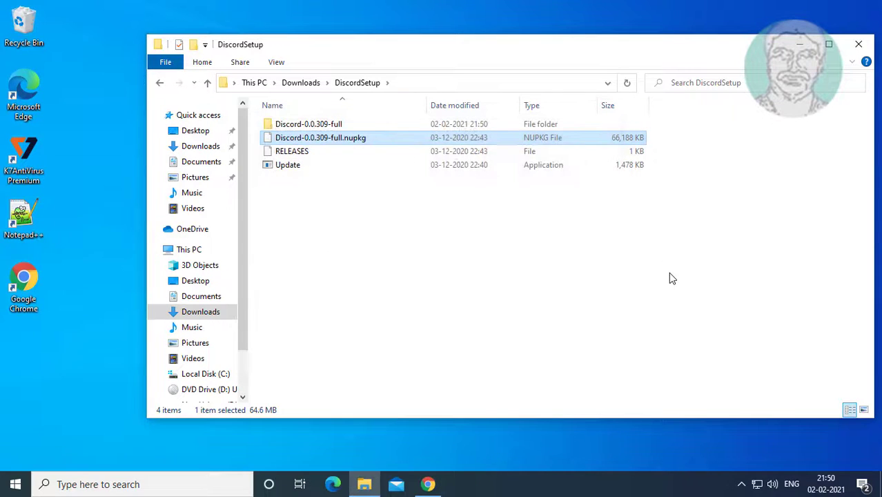
{"action": "double_click", "coordinate": [347, 127]}
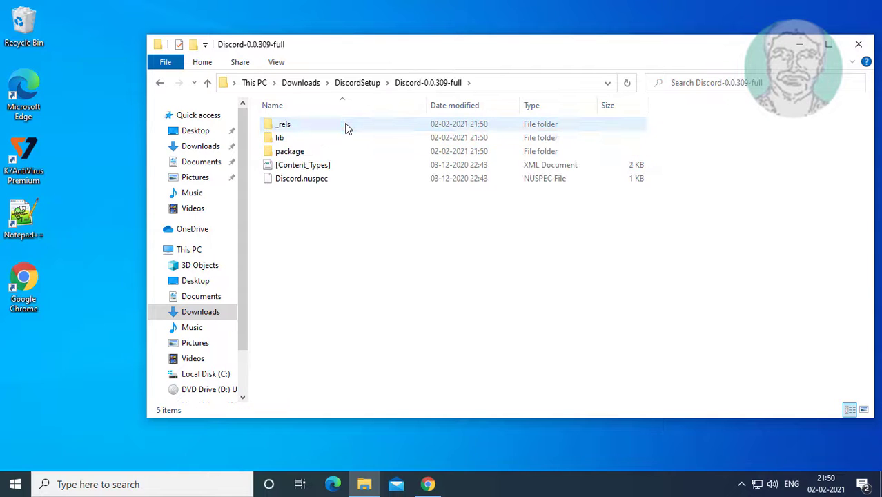
{"action": "left_click_drag", "start_coordinate": [280, 138], "coordinate": [281, 141]}
{"action": "double_click", "coordinate": [280, 138]}
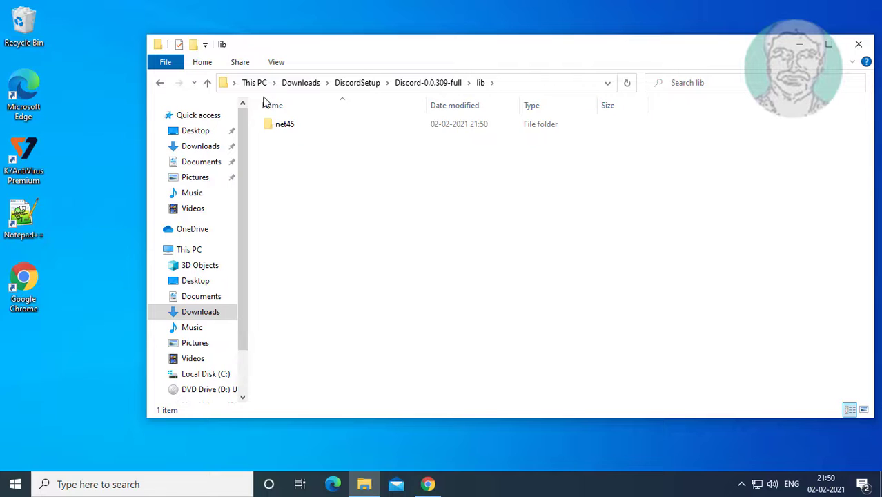
{"action": "double_click", "coordinate": [295, 129]}
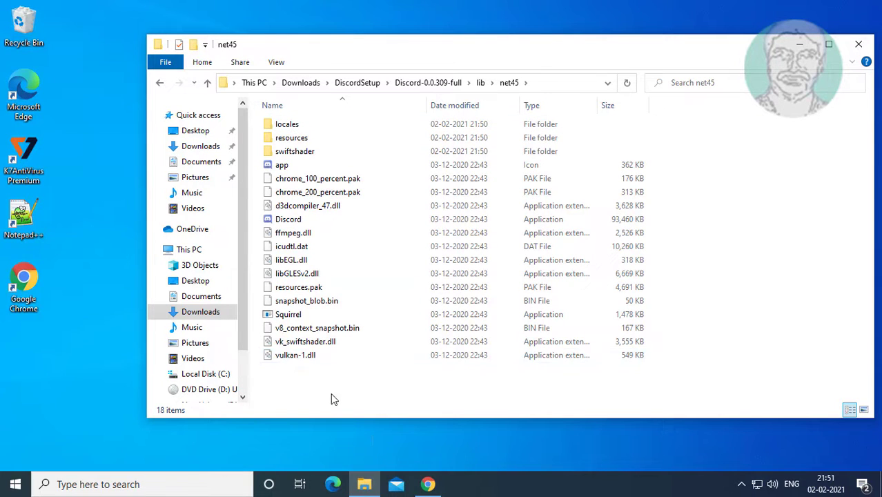
- Send the Discord application in net45 to the desktop as a shortcut
{"action": "left_click", "coordinate": [295, 219]}
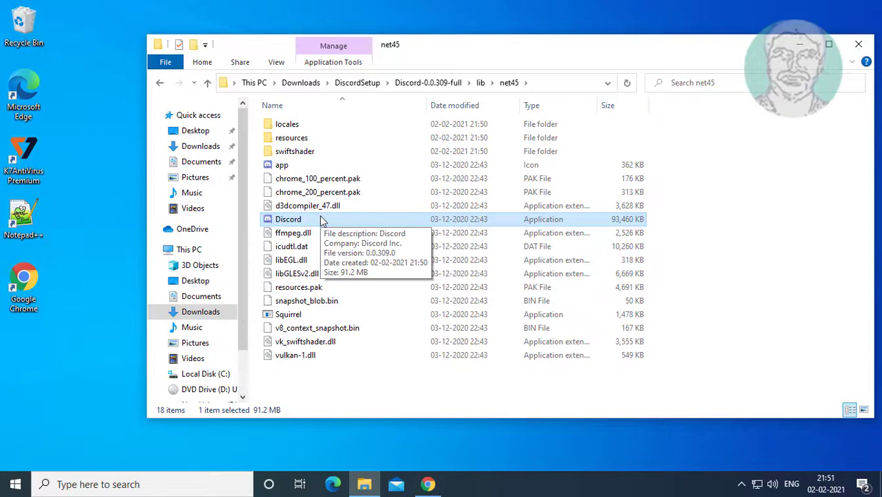
{"action": "right_click", "coordinate": [321, 219]}
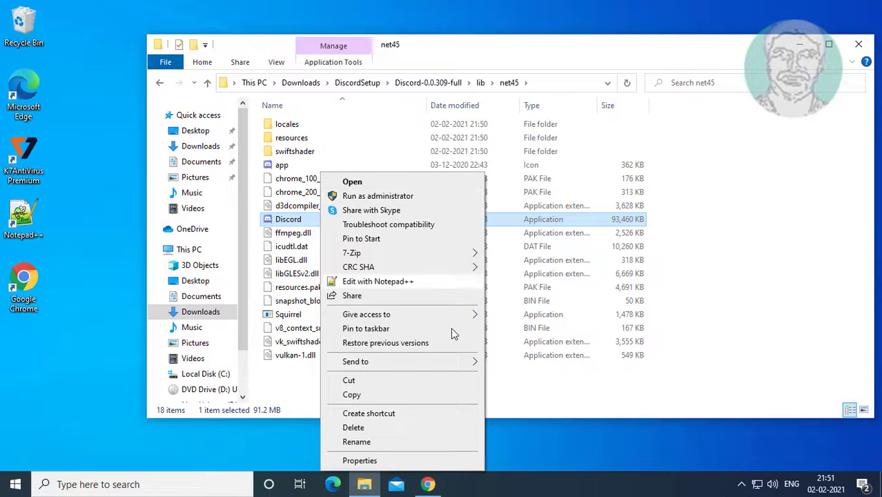
{"action": "mouse_move", "coordinate": [387, 362]}
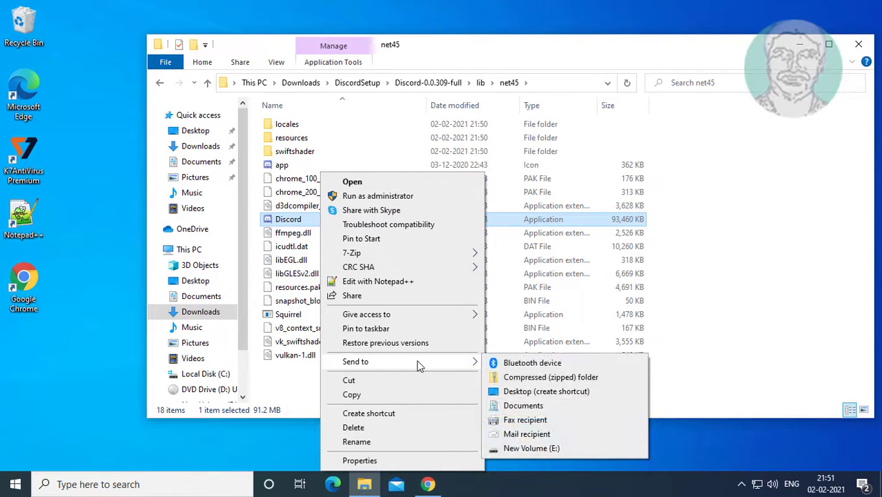
{"action": "left_click", "coordinate": [565, 391]}
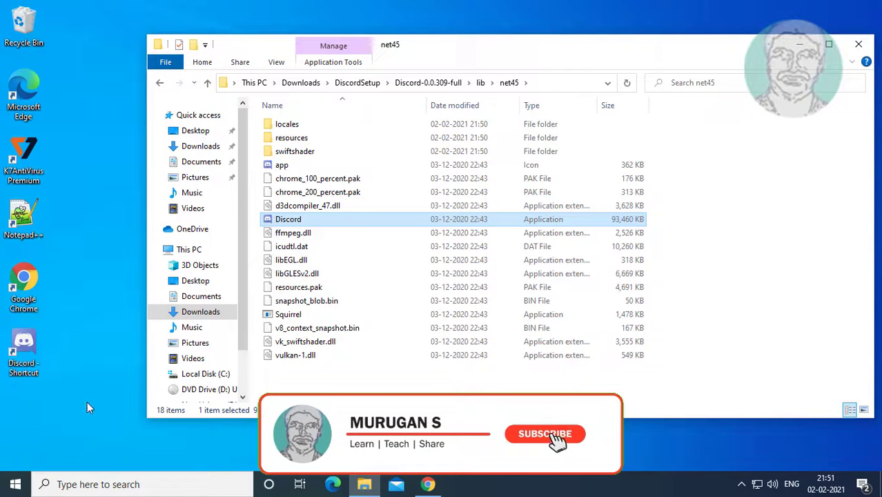
- Close the net45 folder window and launch Discord from the Discord - Shortcut icon
{"action": "left_click", "coordinate": [859, 43]}
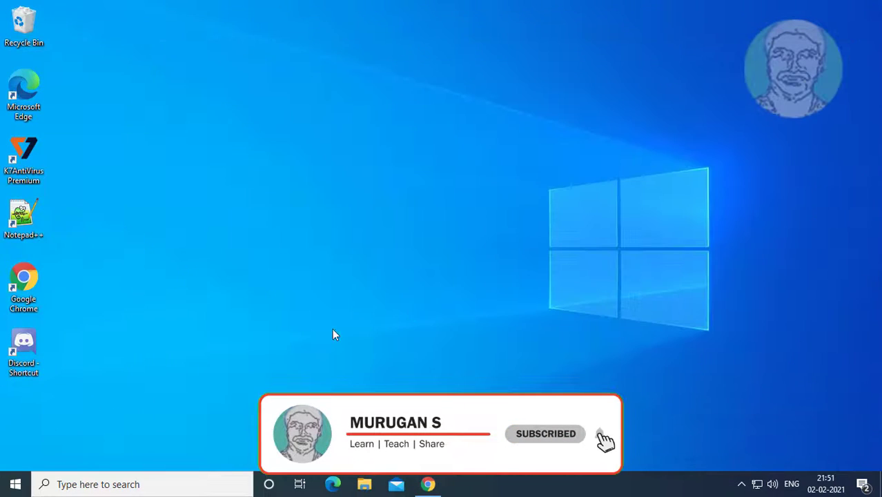
{"action": "left_click", "coordinate": [23, 350]}
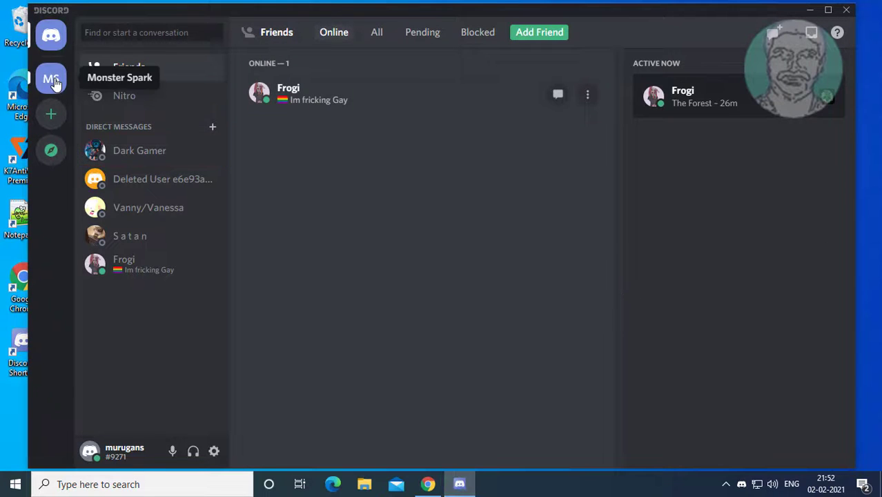
- Open the MS (Monster Spark) server to view its monster-spark channel
{"action": "left_click", "coordinate": [56, 80]}
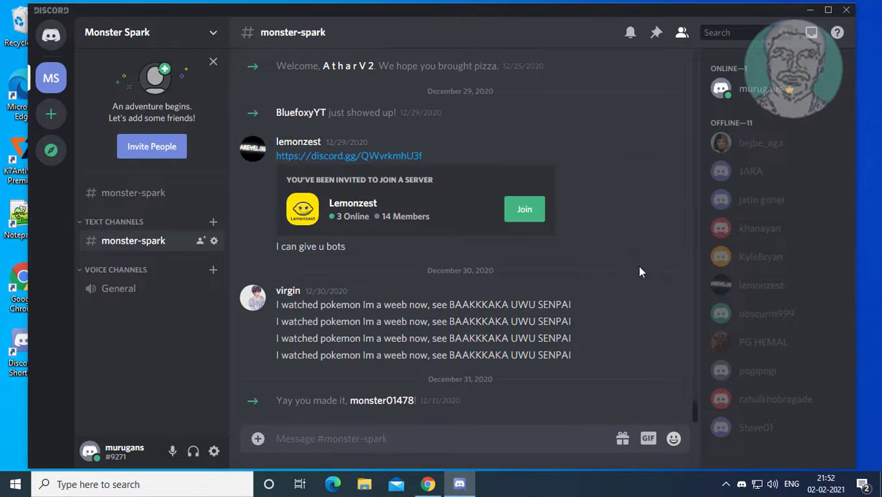